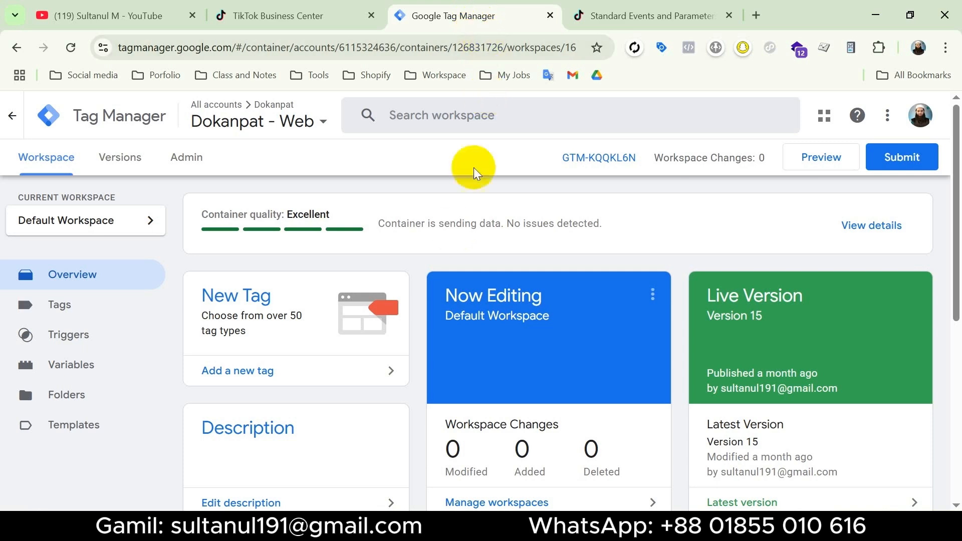
Create a new tag and choose TikTok Pixel as its tag type.
{"action": "left_click", "coordinate": [342, 371]}
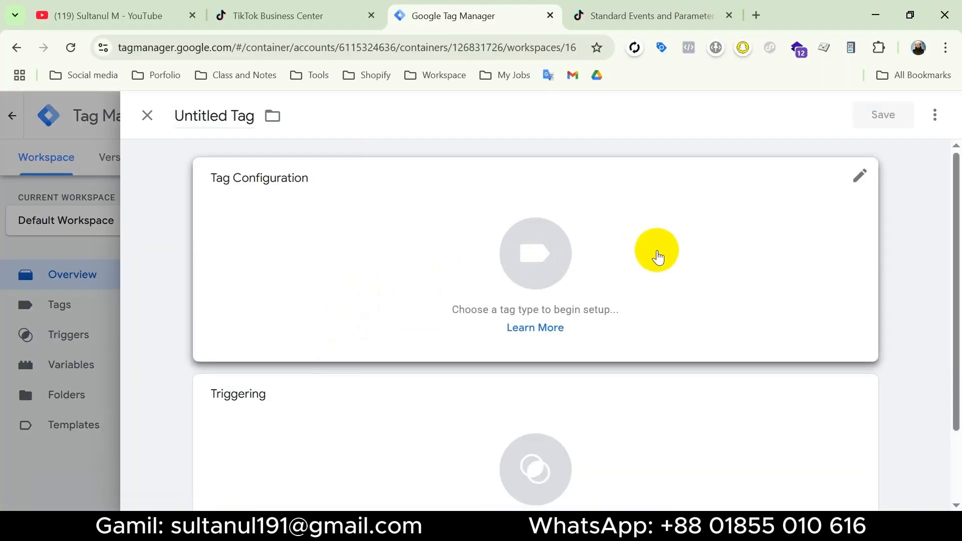
{"action": "left_click", "coordinate": [657, 257]}
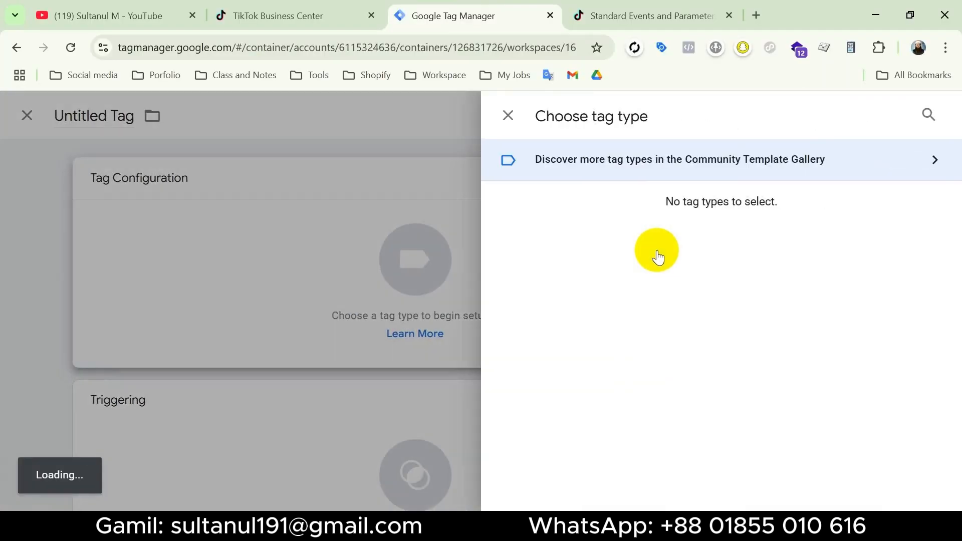
{"action": "scroll", "coordinate": [658, 257], "scroll_direction": "down", "scroll_amount": 5}
{"action": "scroll", "coordinate": [657, 257], "scroll_direction": "down", "scroll_amount": 1}
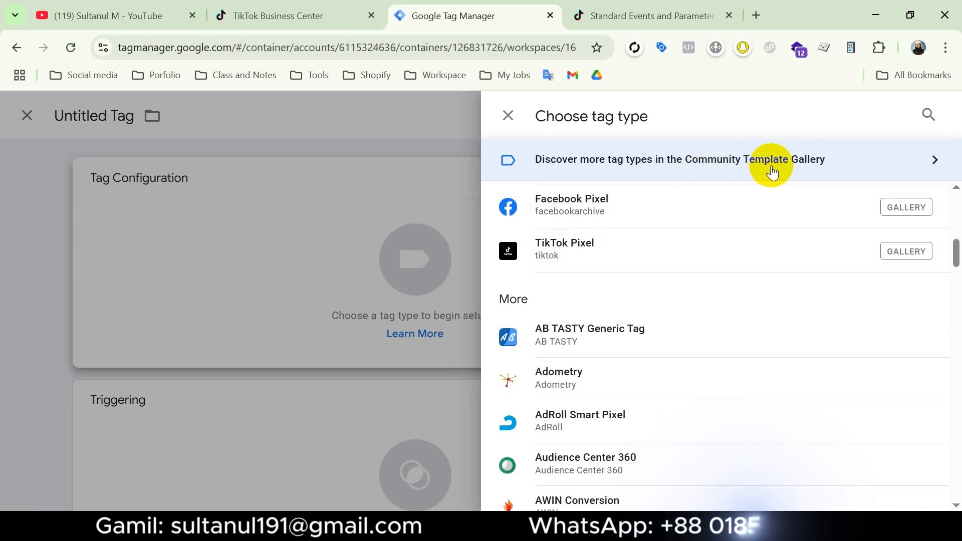
{"action": "left_click", "coordinate": [649, 251]}
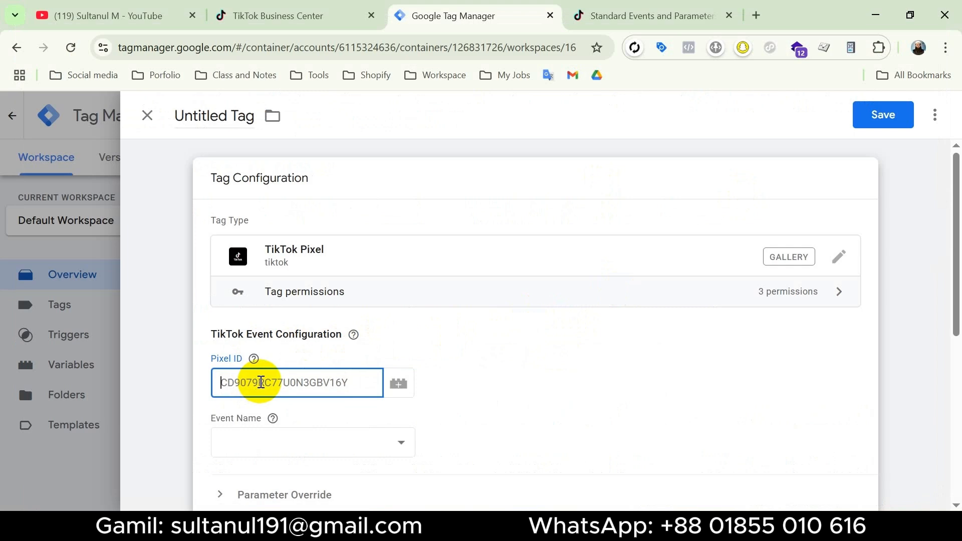
Set the tag's Pixel ID to the Tik - Pixel ID variable and its event name to AddToCart.
{"action": "left_click", "coordinate": [400, 385]}
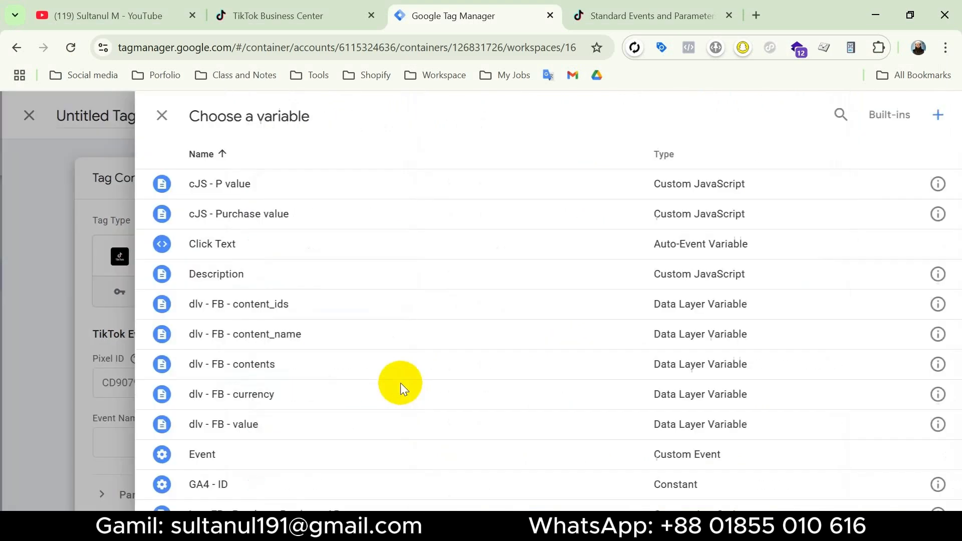
{"action": "scroll", "coordinate": [401, 387], "scroll_direction": "down", "scroll_amount": 4}
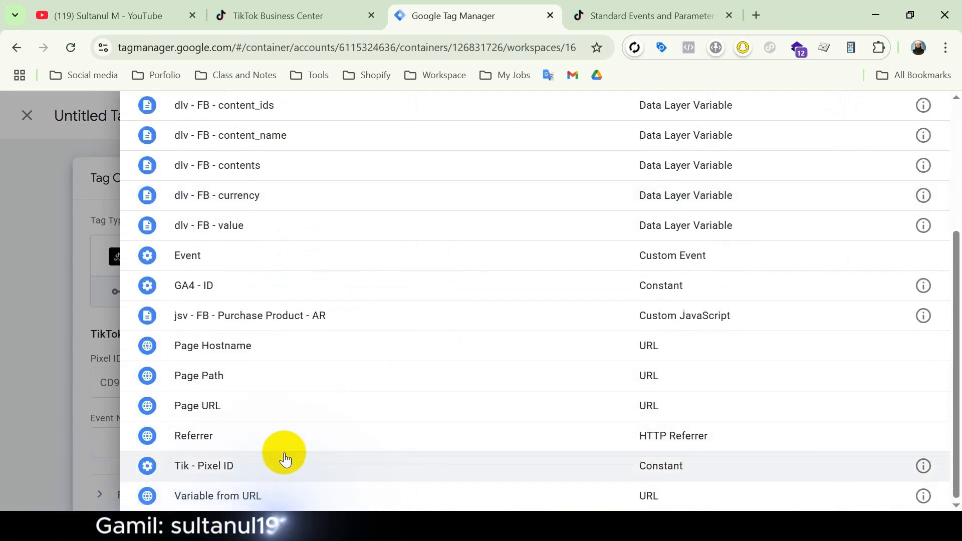
{"action": "left_click", "coordinate": [262, 464]}
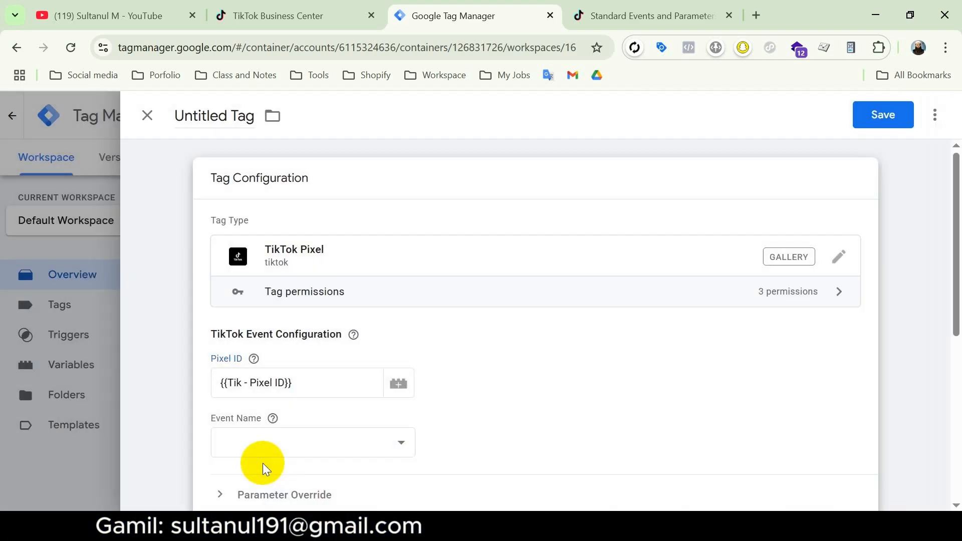
{"action": "left_click", "coordinate": [398, 442]}
{"action": "left_click", "coordinate": [295, 82]}
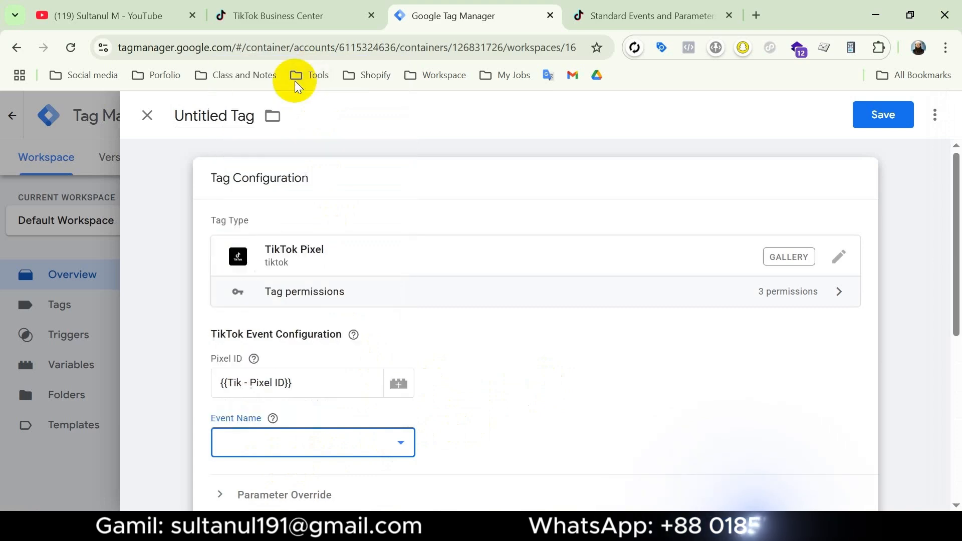
Expand the Parameter Override settings and turn off the use of Google Analytics E-commerce Data Layers.
{"action": "scroll", "coordinate": [325, 280], "scroll_direction": "down", "scroll_amount": 4}
{"action": "left_click", "coordinate": [300, 270]}
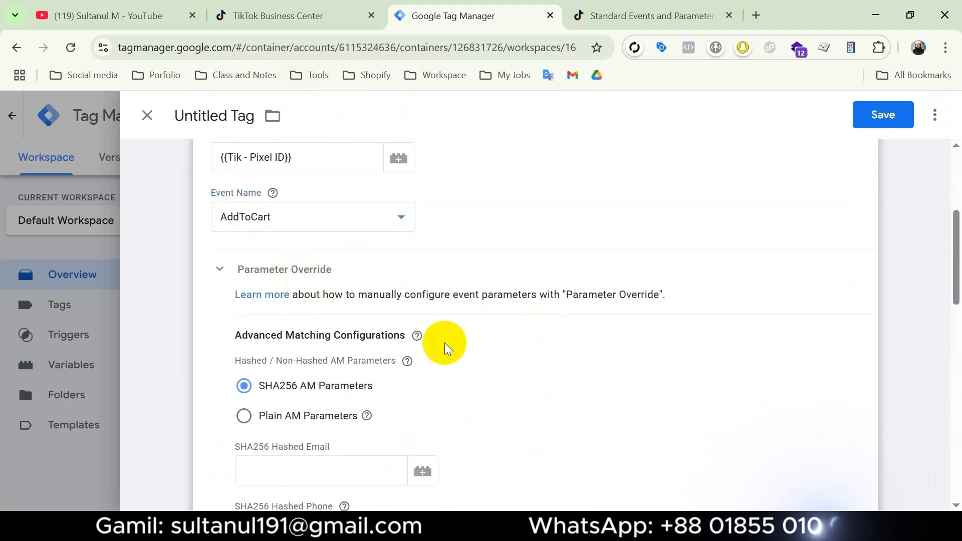
{"action": "scroll", "coordinate": [386, 376], "scroll_direction": "down", "scroll_amount": 3}
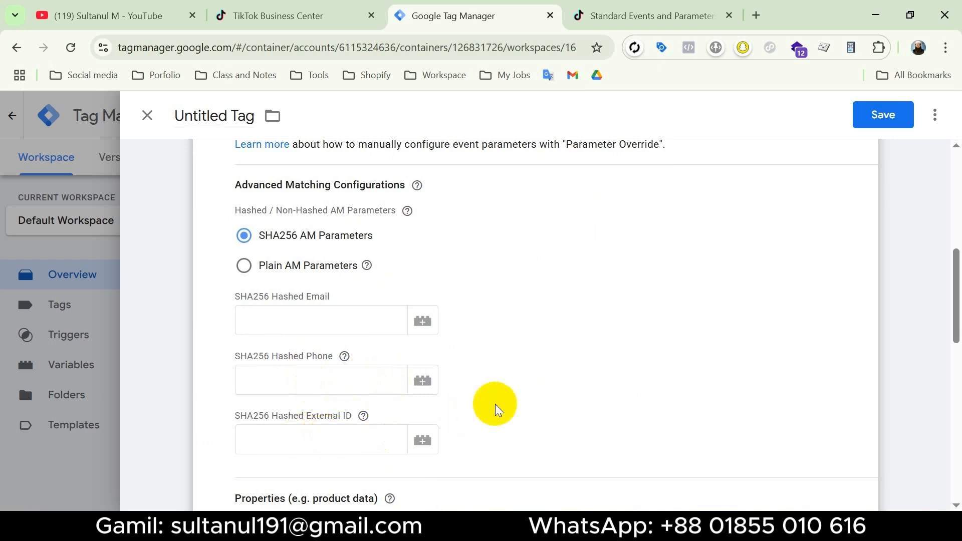
{"action": "scroll", "coordinate": [493, 404], "scroll_direction": "down", "scroll_amount": 3}
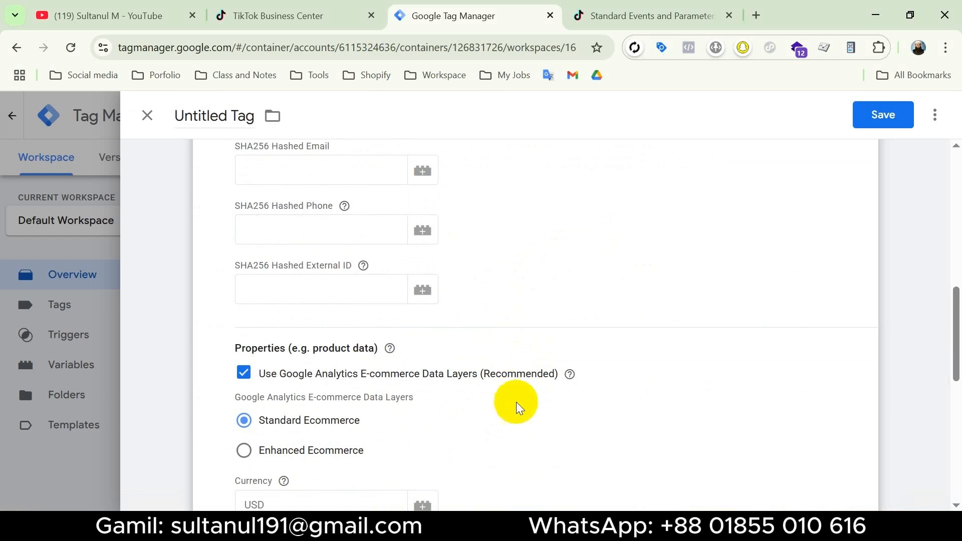
{"action": "scroll", "coordinate": [516, 402], "scroll_direction": "down", "scroll_amount": 3}
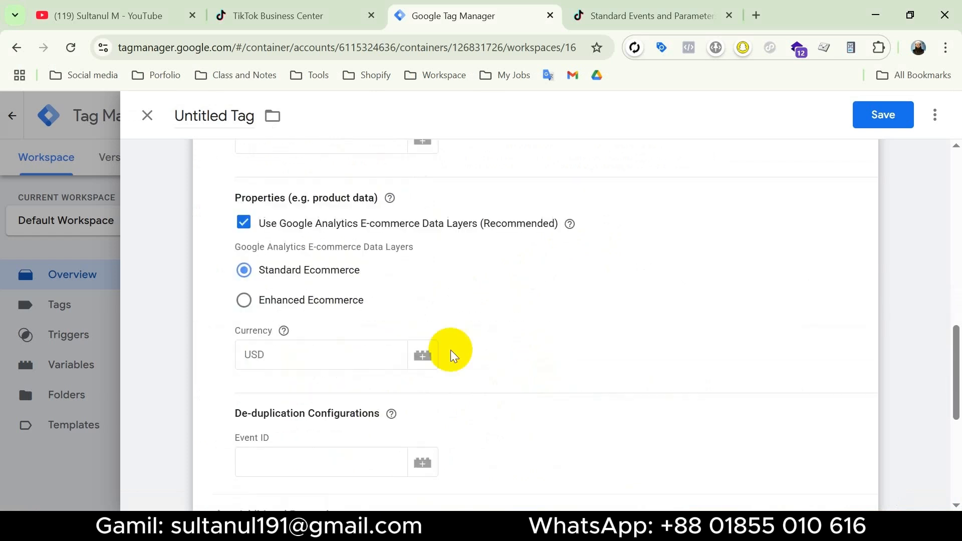
{"action": "left_click", "coordinate": [243, 223]}
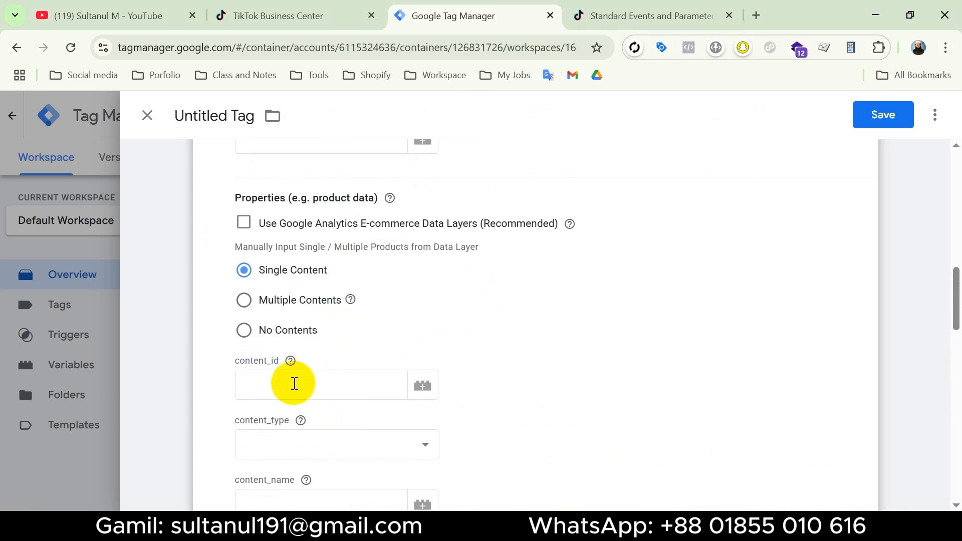
Set content_id to the dlv - FB - content_ids variable and content_type to product.
{"action": "scroll", "coordinate": [295, 384], "scroll_direction": "down", "scroll_amount": 5}
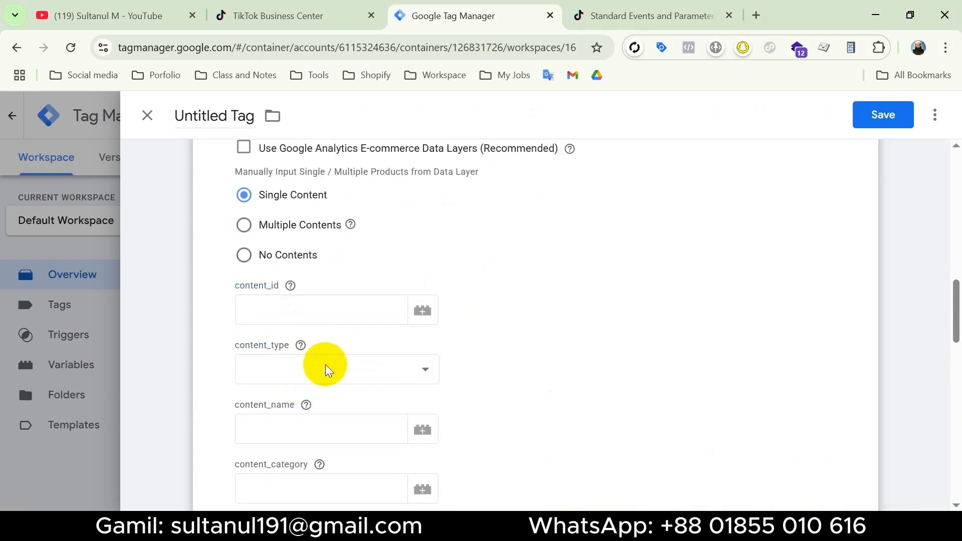
{"action": "scroll", "coordinate": [323, 458], "scroll_direction": "down", "scroll_amount": 3}
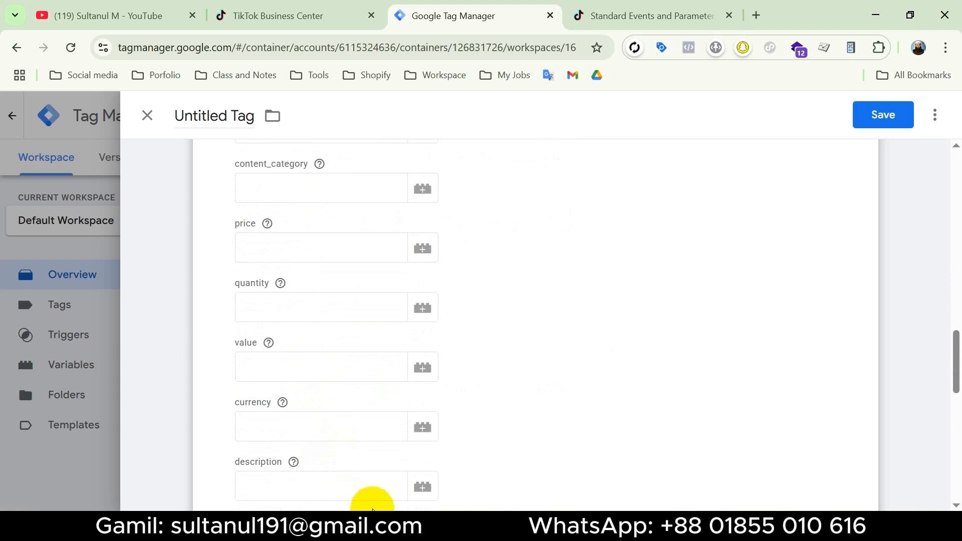
{"action": "scroll", "coordinate": [373, 509], "scroll_direction": "up", "scroll_amount": 4}
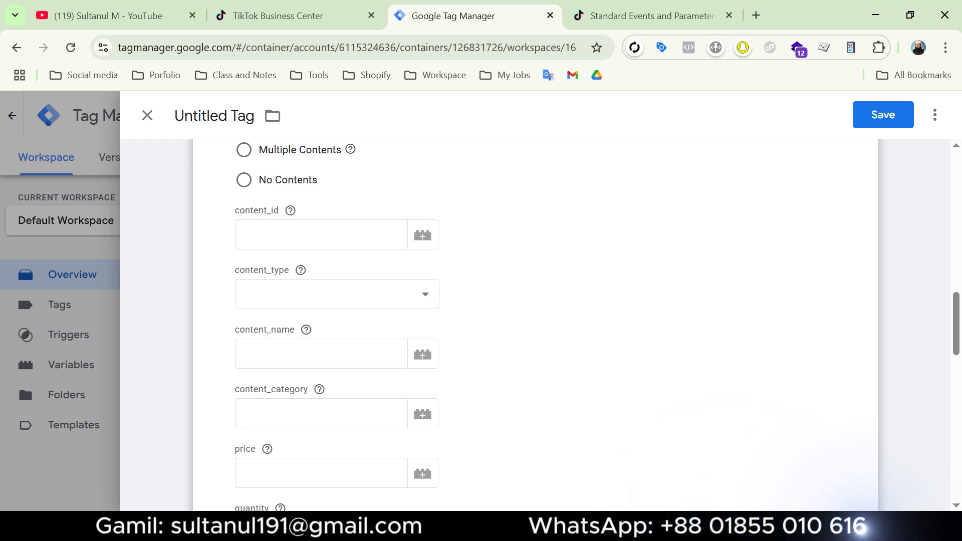
{"action": "left_click", "coordinate": [428, 239]}
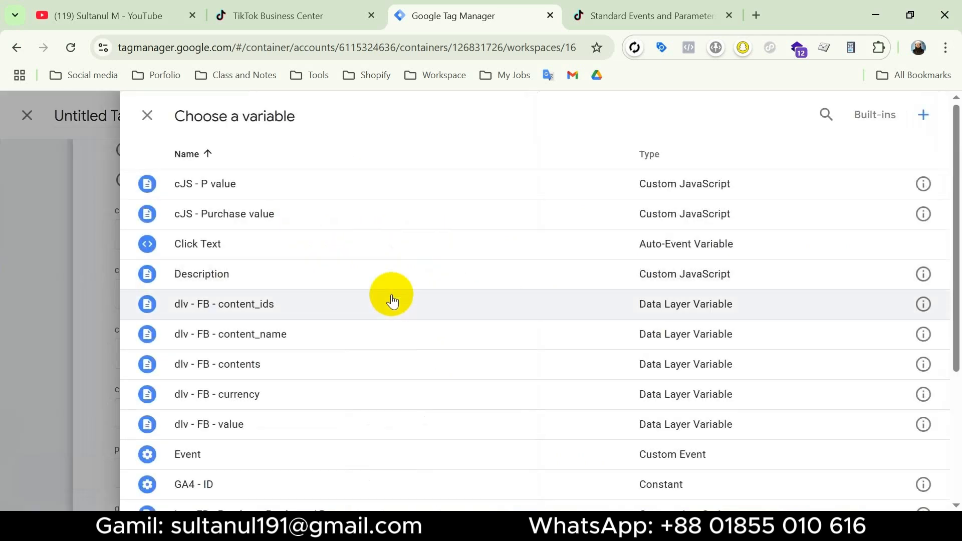
{"action": "left_click", "coordinate": [317, 309]}
{"action": "left_click", "coordinate": [424, 295]}
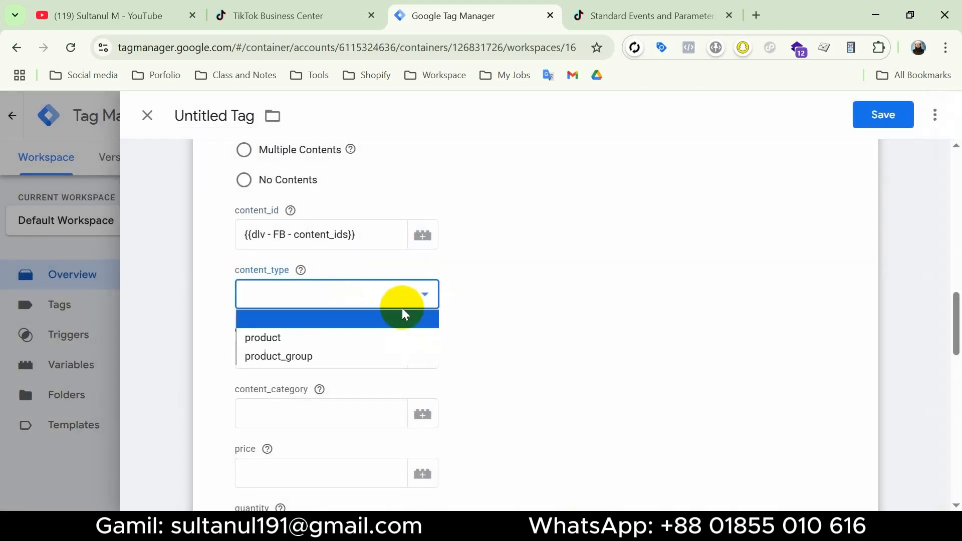
{"action": "left_click", "coordinate": [308, 337]}
Set the quantity to 1 and the value property to the dlv - FB - value variable.
{"action": "scroll", "coordinate": [461, 314], "scroll_direction": "down", "scroll_amount": 2}
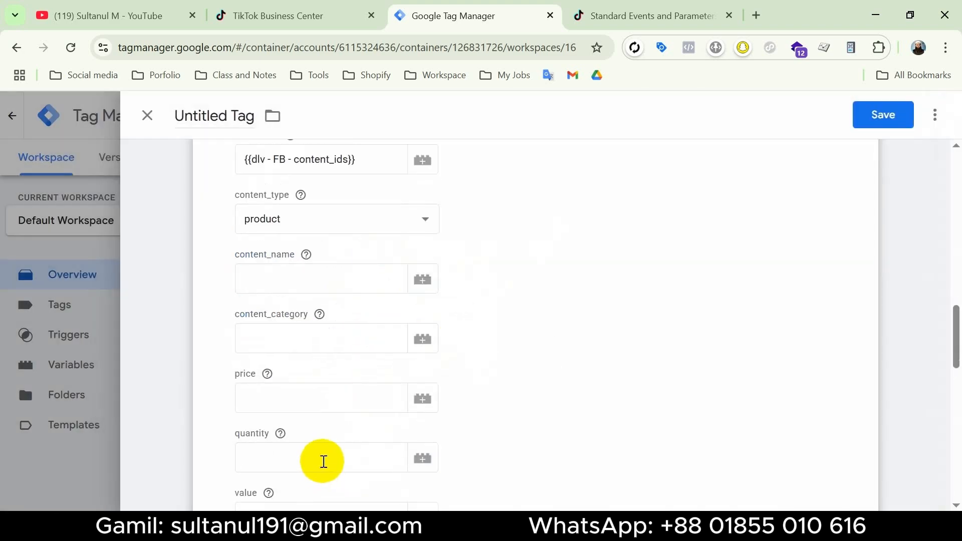
{"action": "left_click", "coordinate": [323, 461]}
{"action": "type", "text": "1"}
{"action": "scroll", "coordinate": [340, 374], "scroll_direction": "down", "scroll_amount": 4}
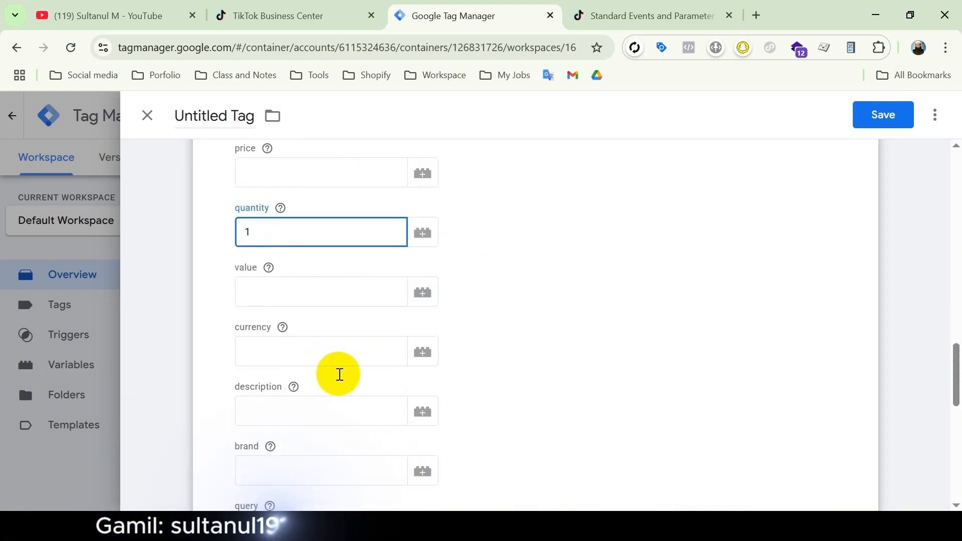
{"action": "left_click", "coordinate": [425, 293]}
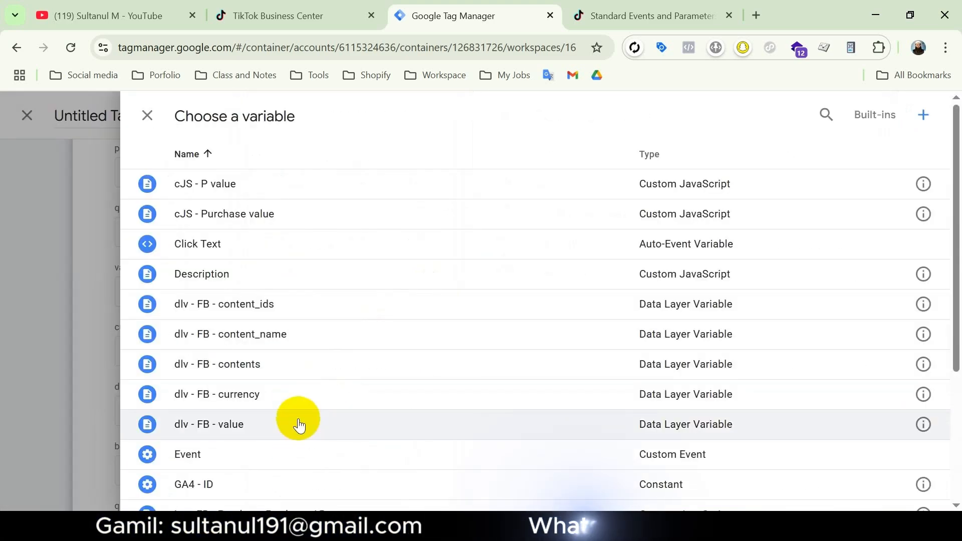
{"action": "left_click", "coordinate": [300, 424]}
Assign the dlv - FB - currency variable to currency and the Description variable to description.
{"action": "scroll", "coordinate": [419, 431], "scroll_direction": "down", "scroll_amount": 2}
{"action": "left_click", "coordinate": [419, 276]}
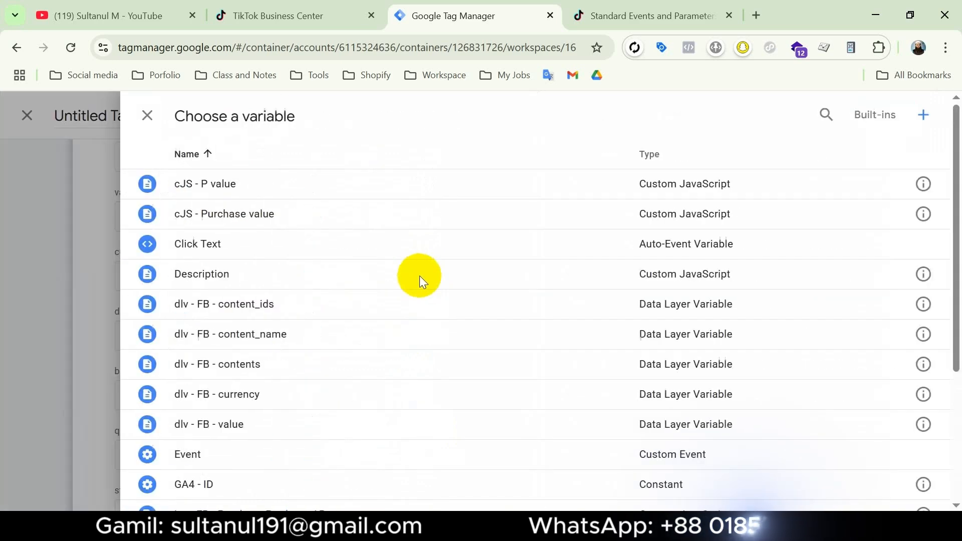
{"action": "left_click", "coordinate": [279, 390]}
{"action": "left_click", "coordinate": [424, 335]}
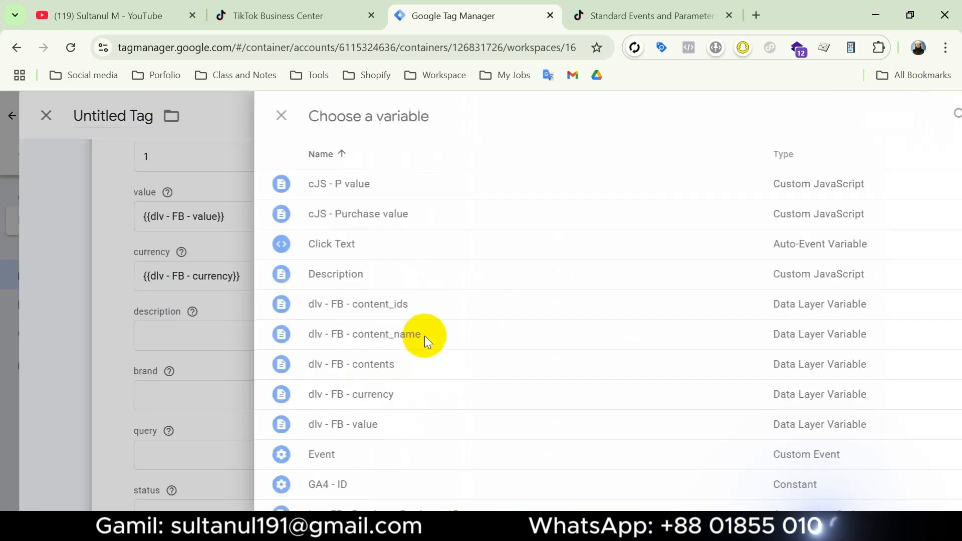
{"action": "left_click", "coordinate": [282, 275]}
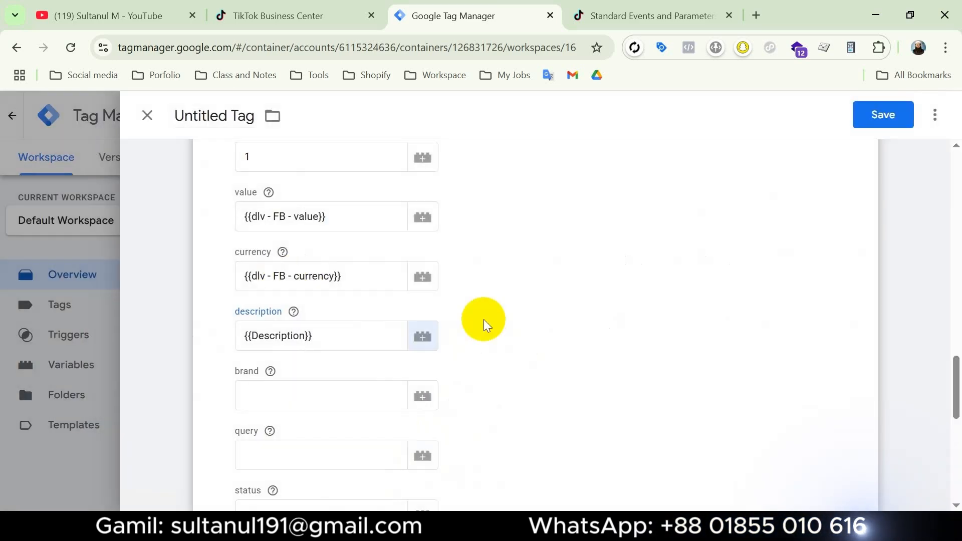
Add FB - AddToCart - Trigger as the tag's firing trigger.
{"action": "scroll", "coordinate": [483, 319], "scroll_direction": "down", "scroll_amount": 10}
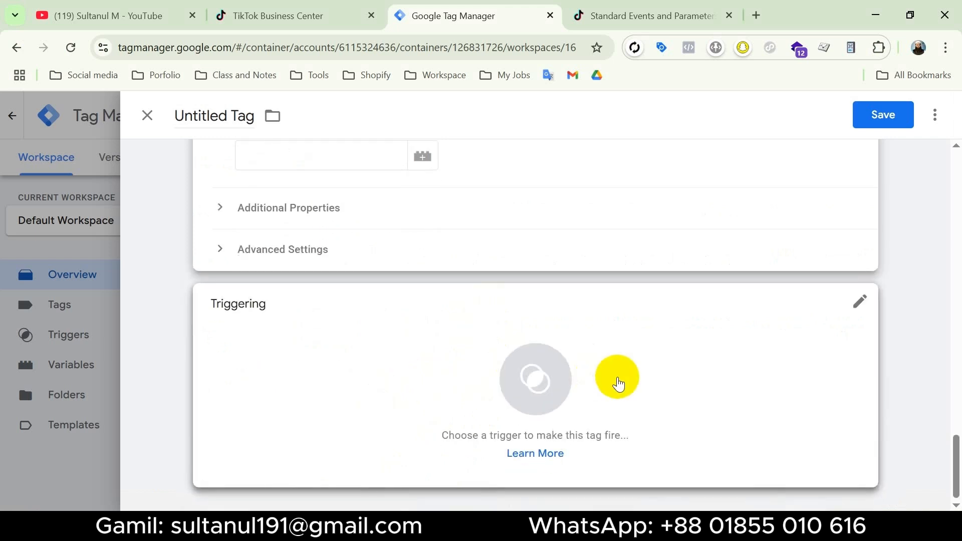
{"action": "left_click", "coordinate": [618, 383]}
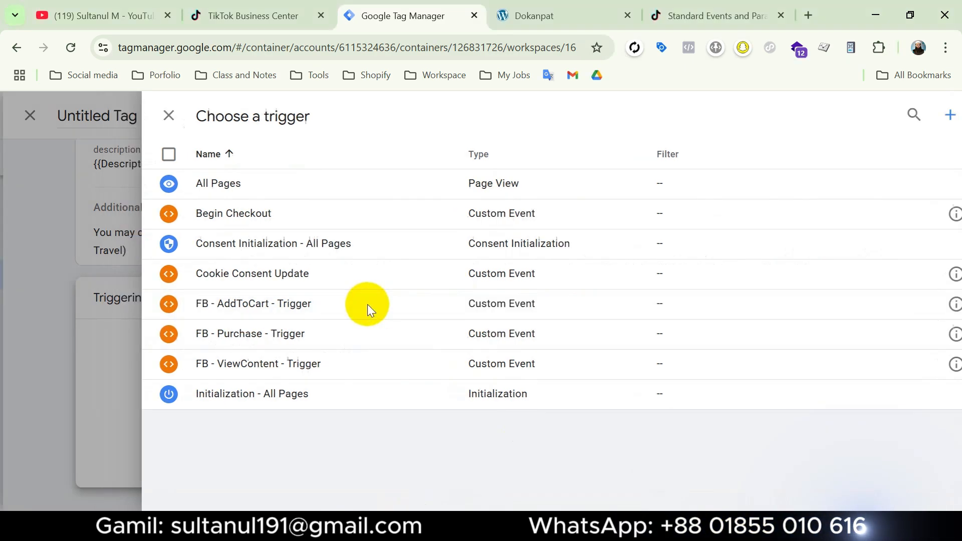
{"action": "left_click", "coordinate": [368, 306]}
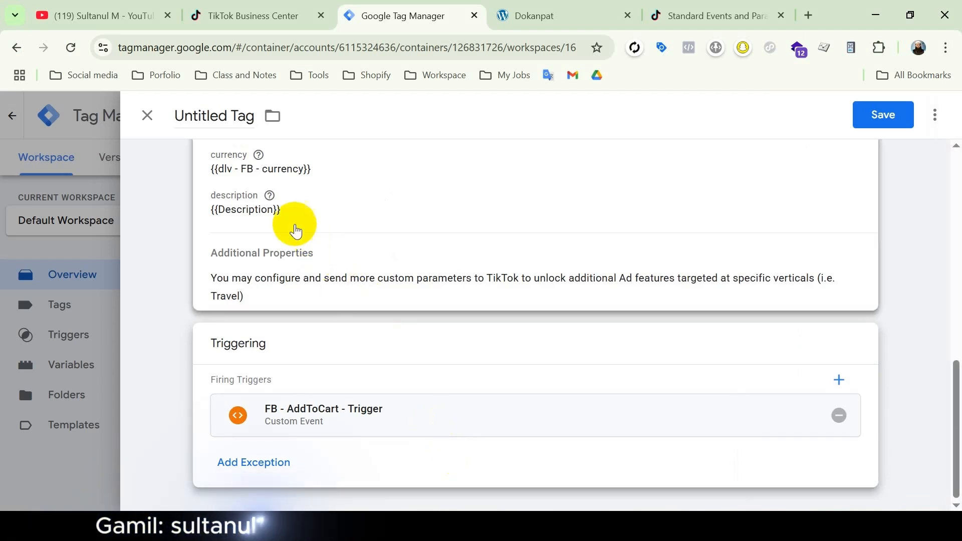
Name the tag "Tik - Add To Cart" and save it.
{"action": "left_click", "coordinate": [225, 116]}
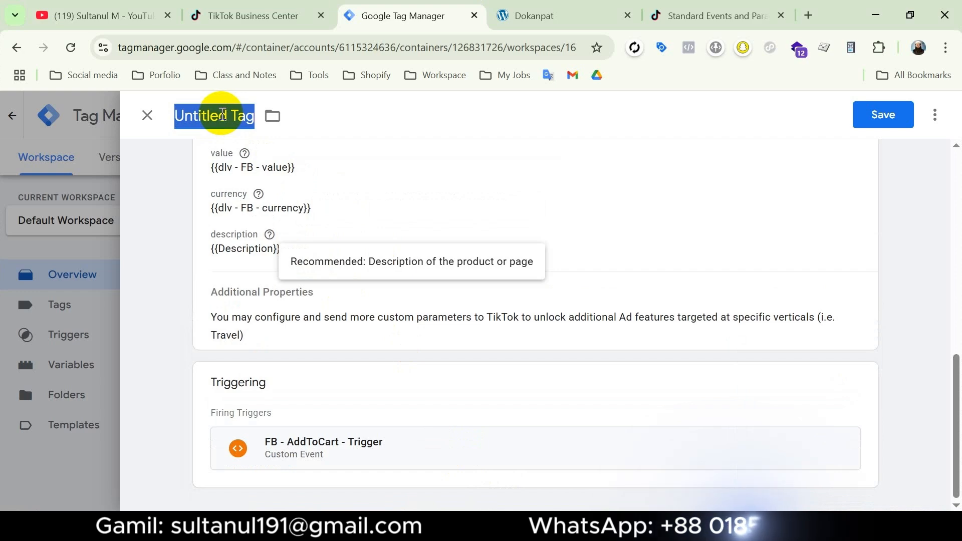
{"action": "type", "text": "Tik - Add To Cart"}
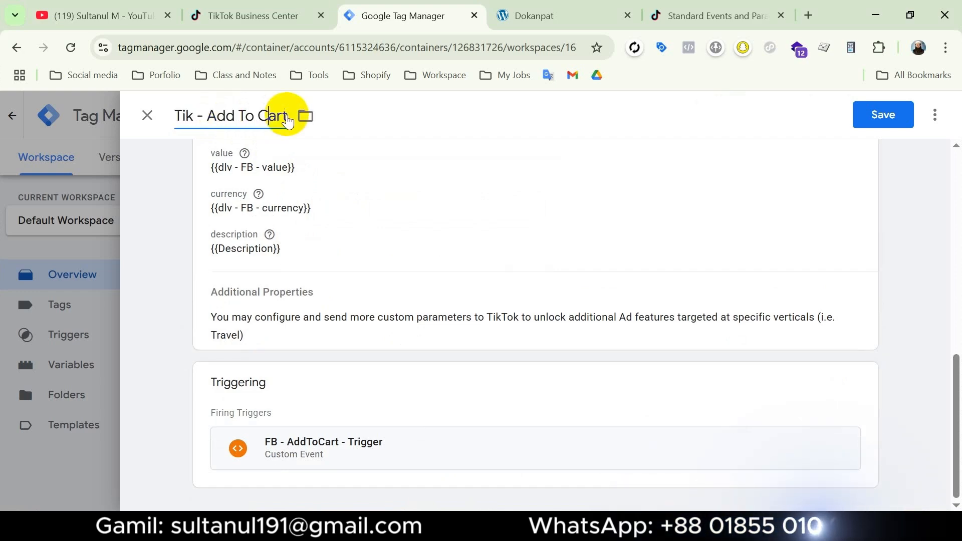
{"action": "left_click", "coordinate": [883, 119]}
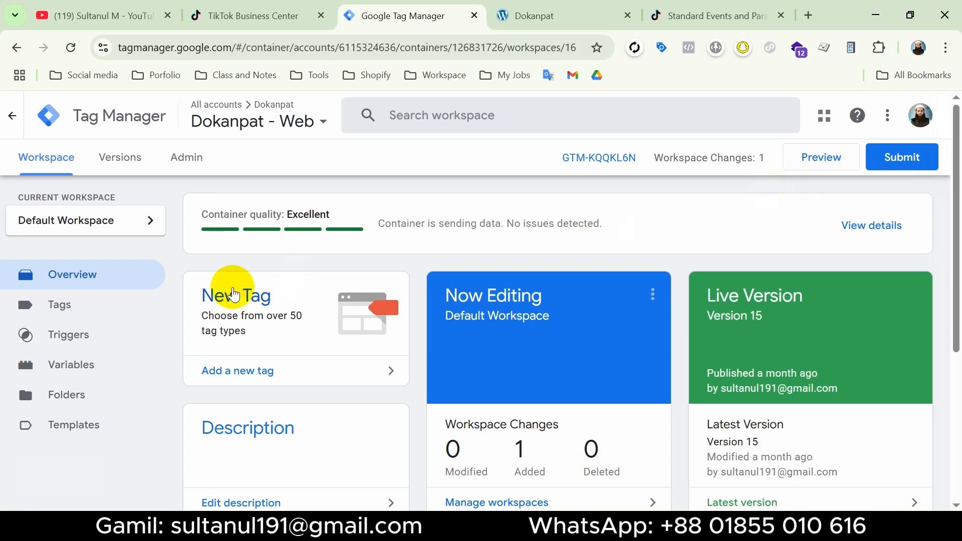
Look through the workspace's list of tags for the Tik - Add To Cart entry.
{"action": "left_click", "coordinate": [85, 314]}
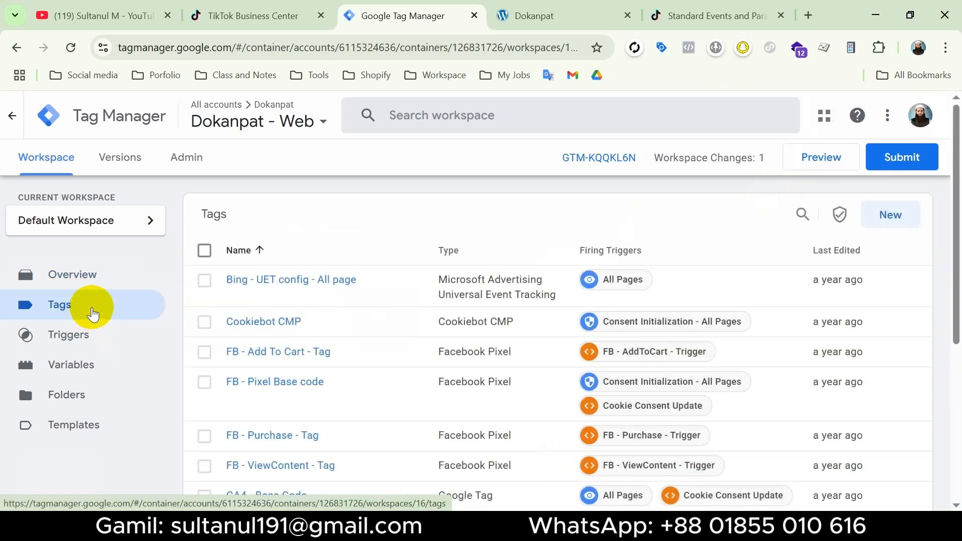
{"action": "scroll", "coordinate": [301, 401], "scroll_direction": "down", "scroll_amount": 5}
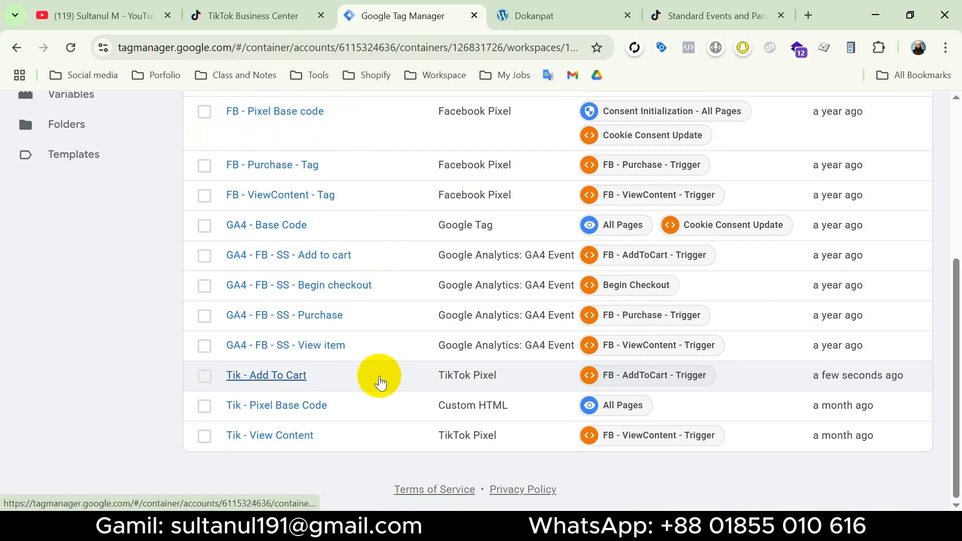
Switch to TikTok Business Center and open the test events of the Dokanpat - 2 pixel in Events Manager.
{"action": "left_click", "coordinate": [261, 16]}
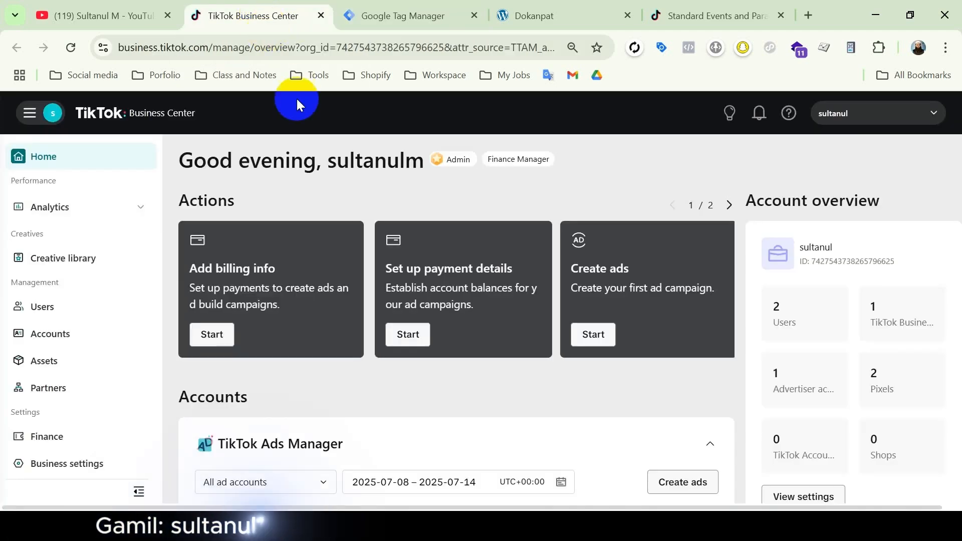
{"action": "left_click", "coordinate": [30, 113]}
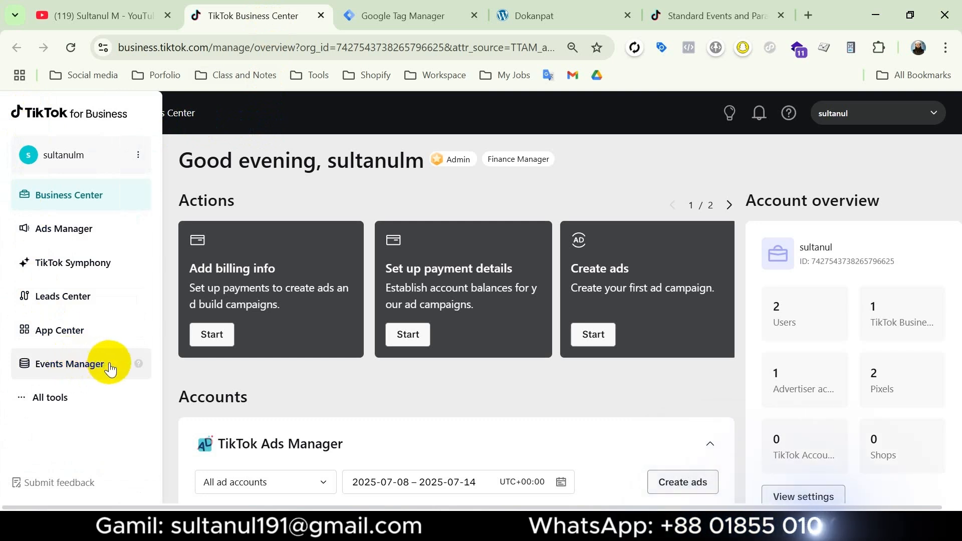
{"action": "left_click", "coordinate": [81, 398]}
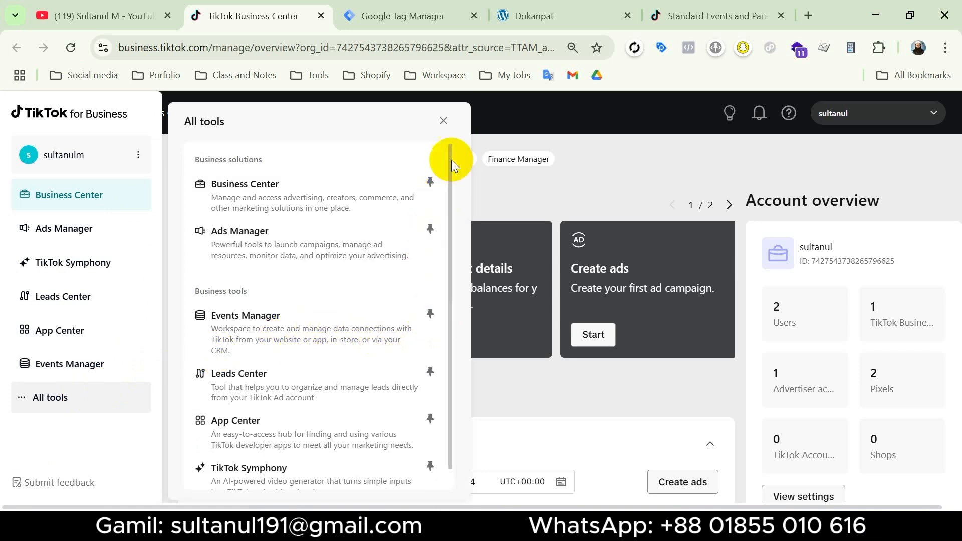
{"action": "left_click", "coordinate": [444, 121]}
{"action": "left_click", "coordinate": [116, 370]}
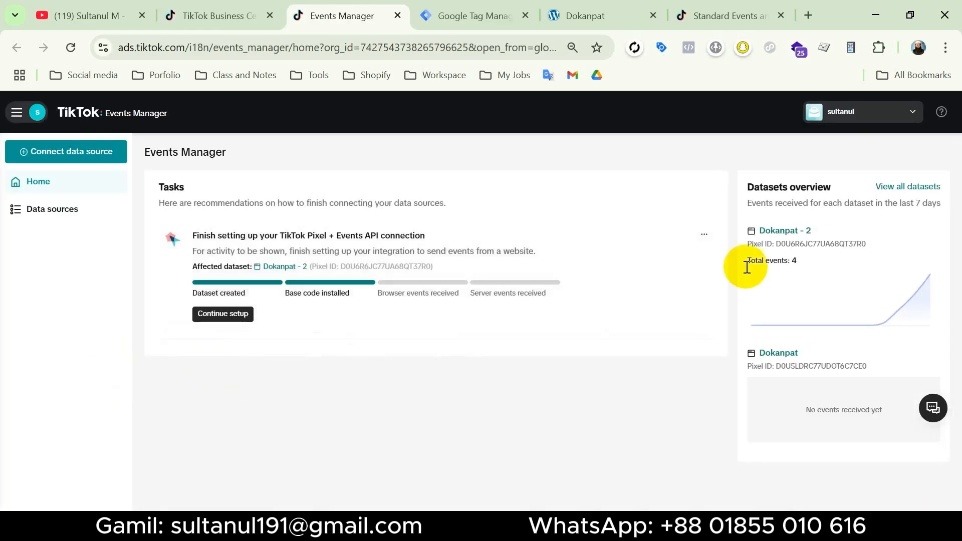
{"action": "left_click", "coordinate": [782, 231]}
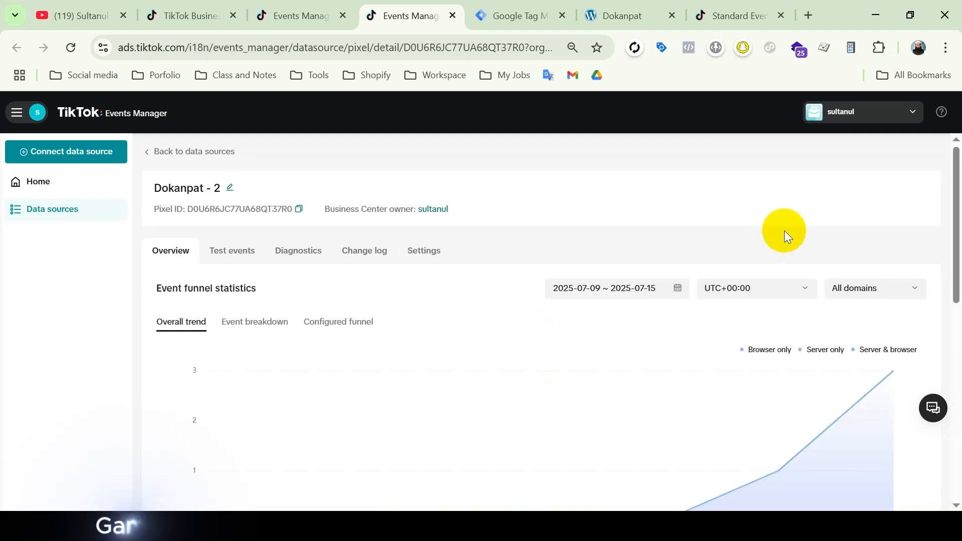
{"action": "left_click", "coordinate": [238, 259]}
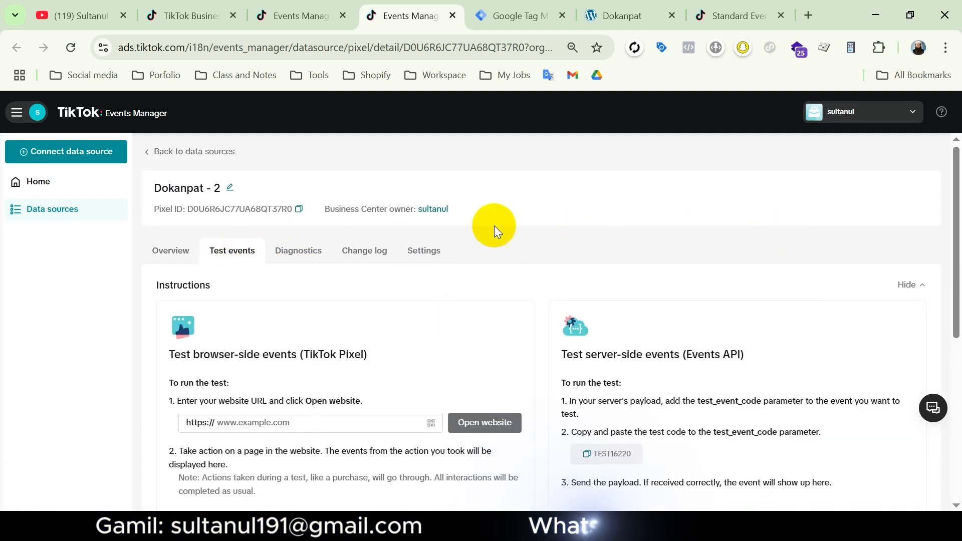
{"action": "left_click", "coordinate": [527, 18]}
{"action": "scroll", "coordinate": [707, 179], "scroll_direction": "up", "scroll_amount": 5}
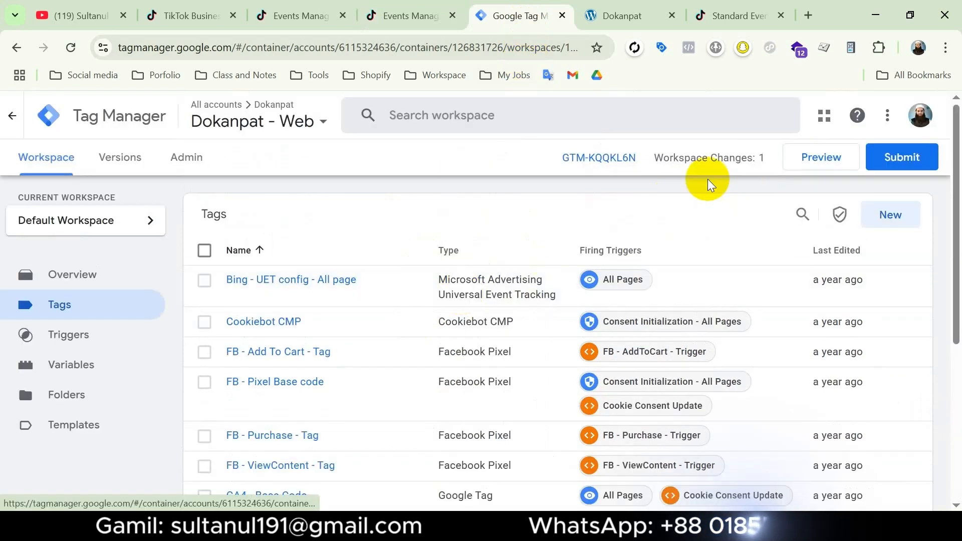
{"action": "left_click", "coordinate": [819, 159]}
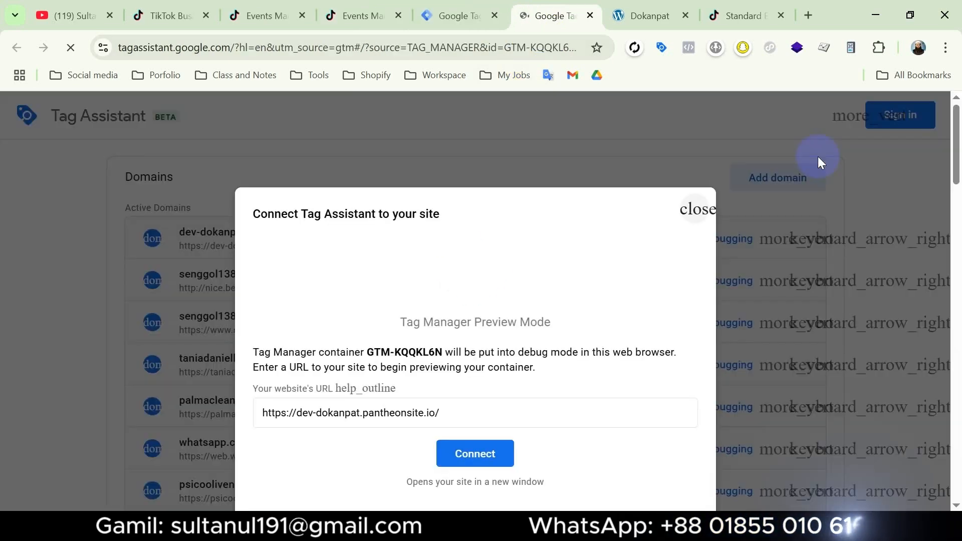
{"action": "left_click", "coordinate": [452, 411]}
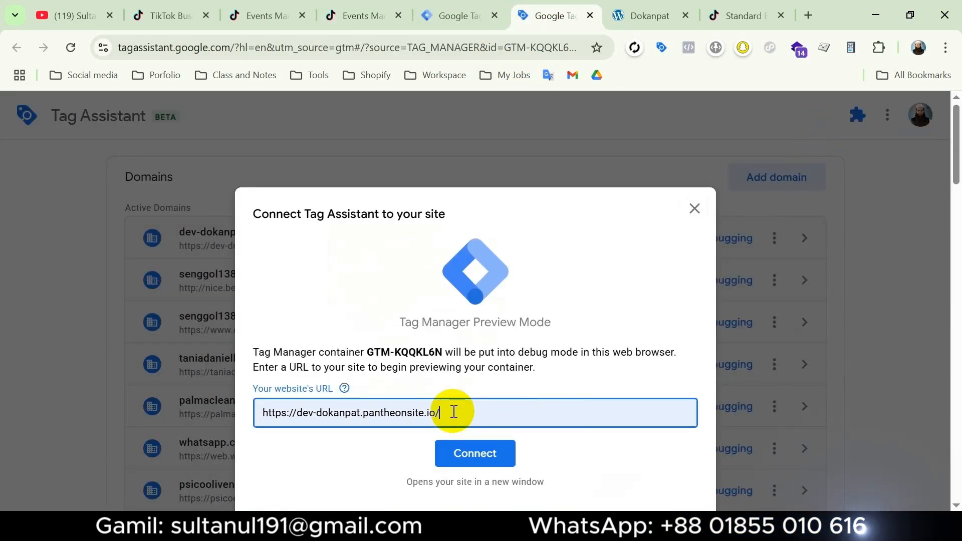
{"action": "left_click", "coordinate": [481, 457]}
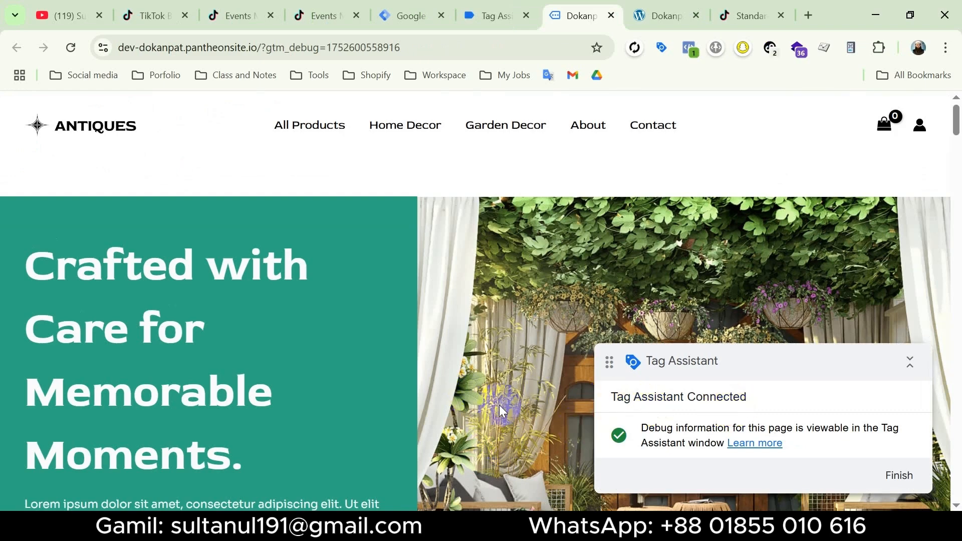
Open the Golden Lamps product on the connected store site and add it to the cart.
{"action": "scroll", "coordinate": [499, 404], "scroll_direction": "down", "scroll_amount": 15}
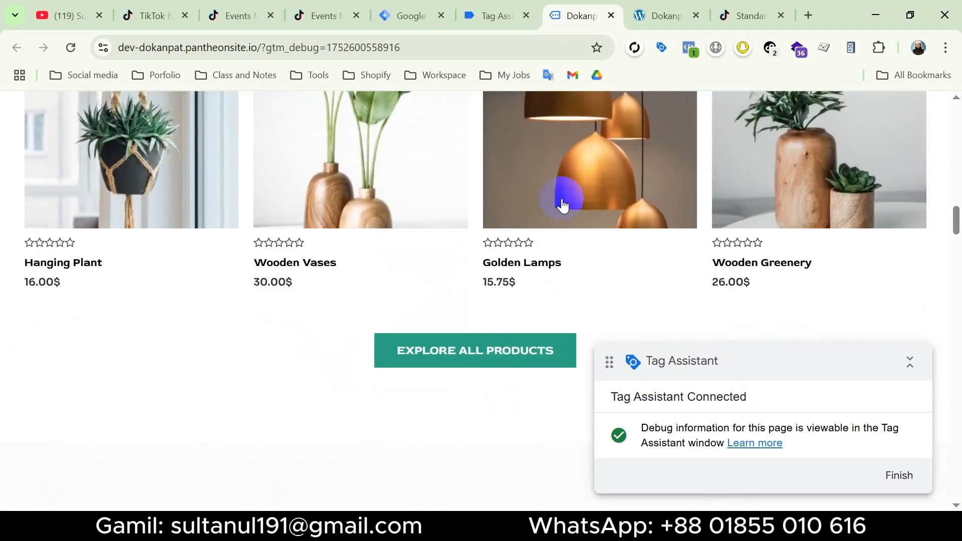
{"action": "left_click", "coordinate": [562, 204]}
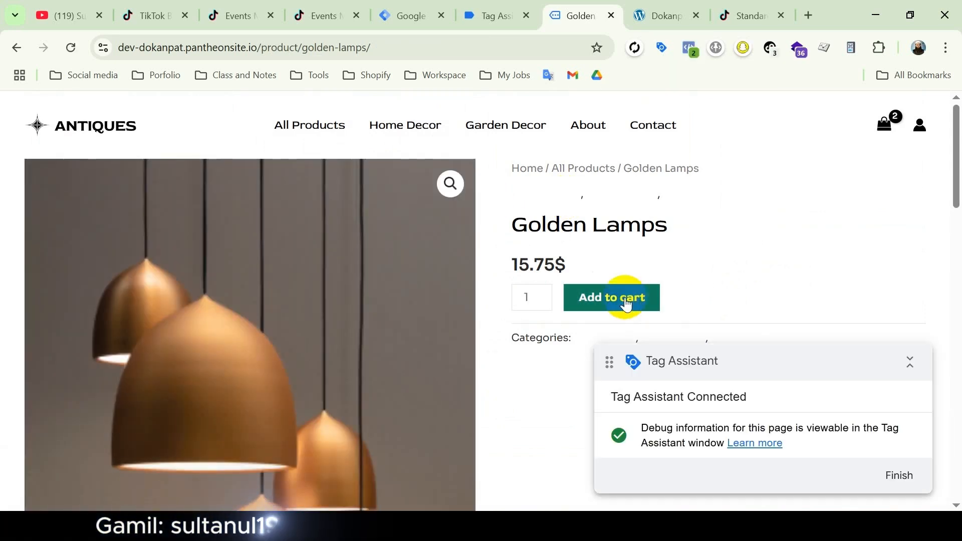
{"action": "left_click", "coordinate": [620, 297]}
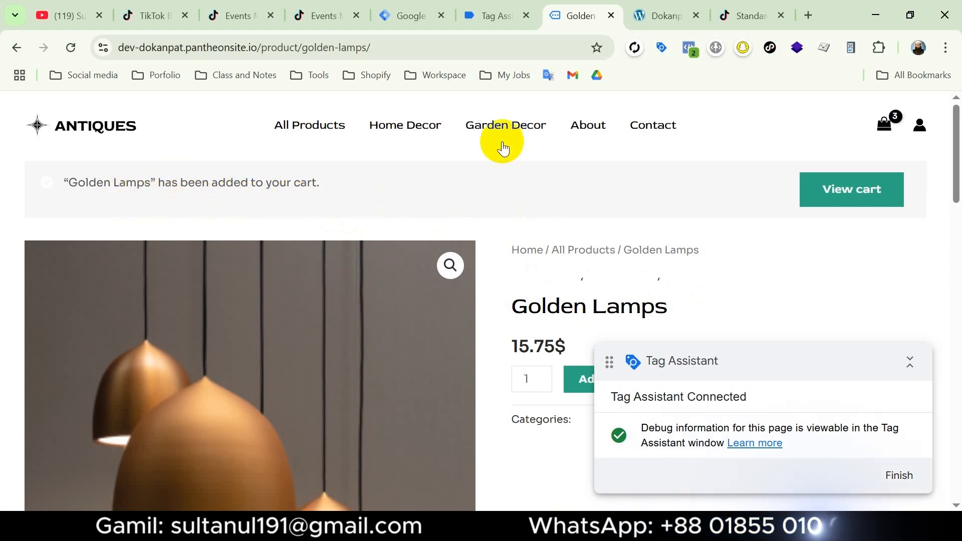
Switch to Tag Assistant and examine the properties of the Tik - Add To Cart tag among the fired tags.
{"action": "left_click", "coordinate": [497, 15]}
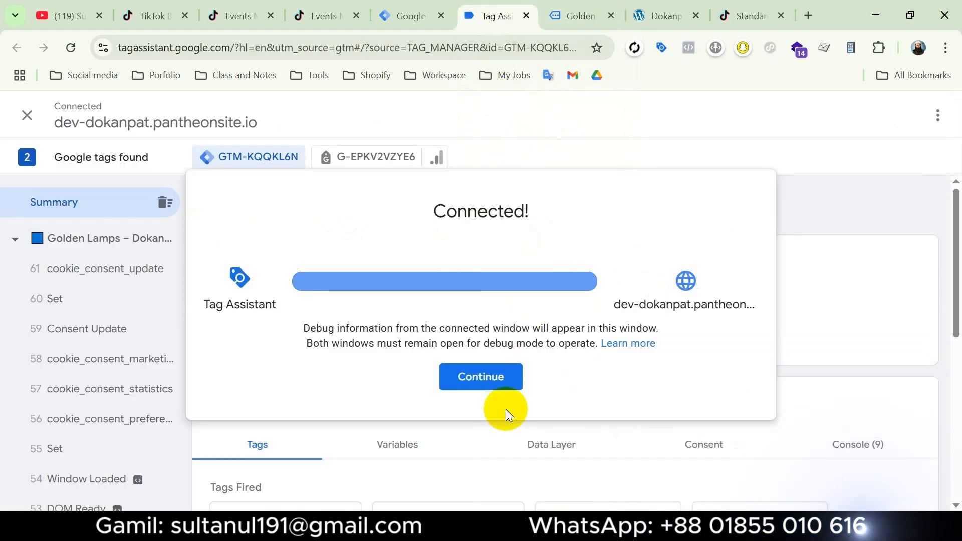
{"action": "left_click", "coordinate": [481, 375]}
{"action": "scroll", "coordinate": [482, 374], "scroll_direction": "down", "scroll_amount": 5}
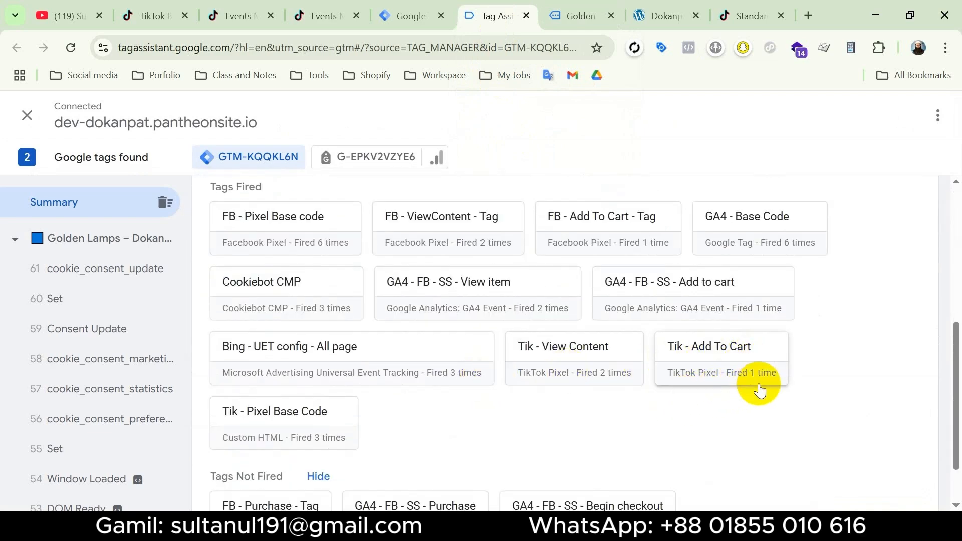
{"action": "scroll", "coordinate": [702, 320], "scroll_direction": "down", "scroll_amount": 2}
{"action": "left_click", "coordinate": [721, 302]}
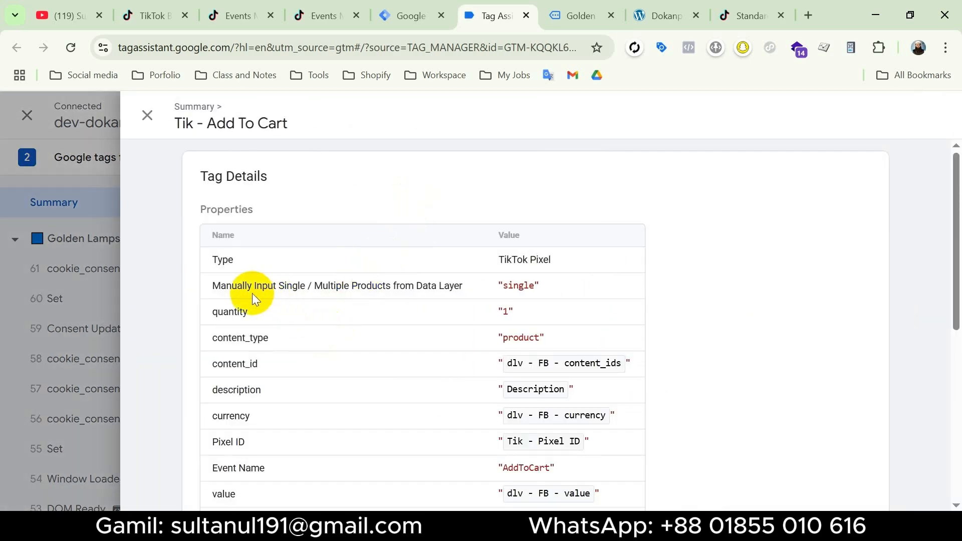
{"action": "double_click", "coordinate": [236, 311]}
{"action": "left_click", "coordinate": [246, 341]}
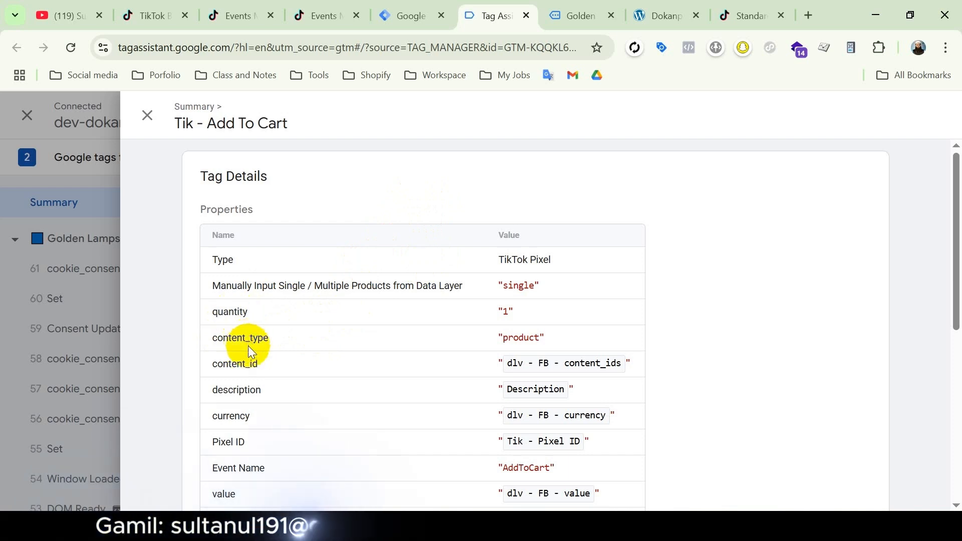
{"action": "scroll", "coordinate": [275, 396], "scroll_direction": "down", "scroll_amount": 1}
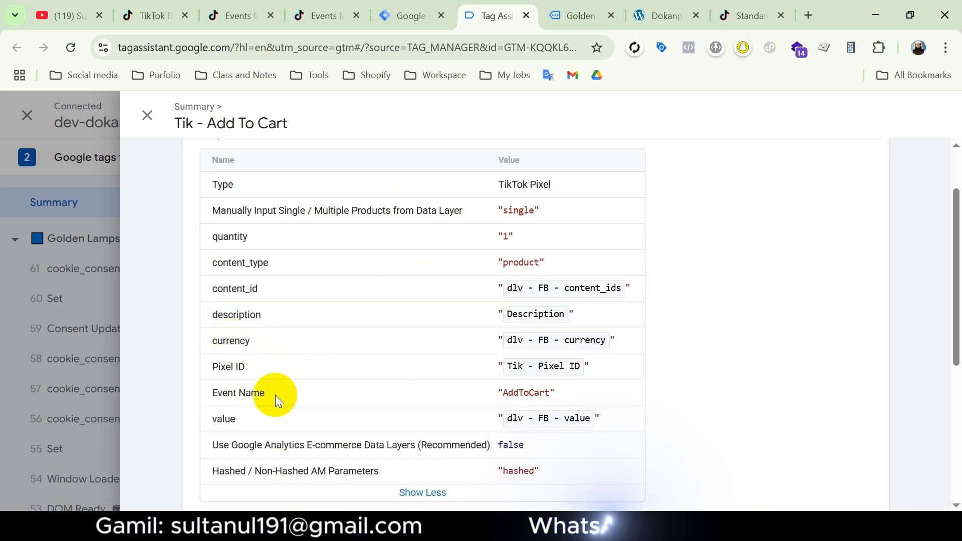
{"action": "scroll", "coordinate": [450, 327], "scroll_direction": "up", "scroll_amount": 1}
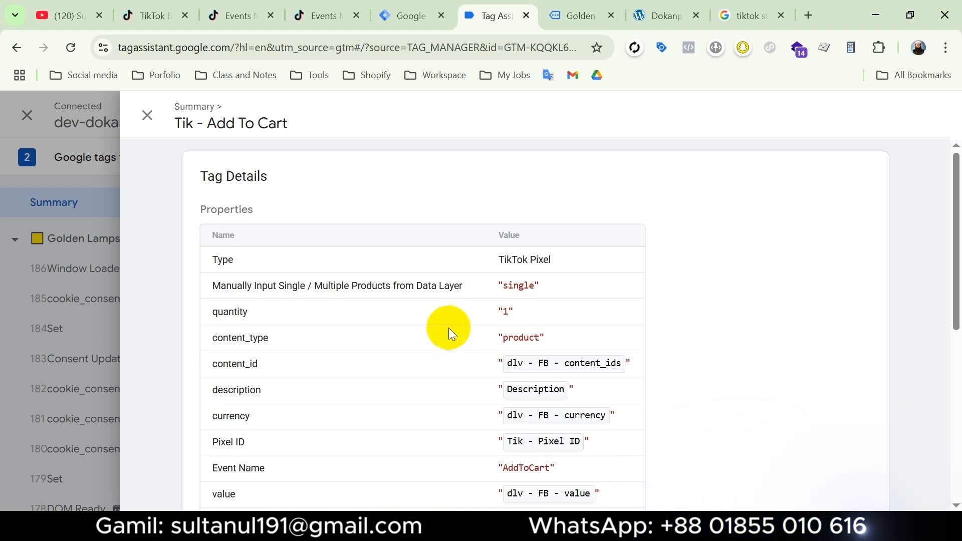
Switch to TikTok Events Manager and review the parameters of the Add to Cart event in the test event activity.
{"action": "left_click", "coordinate": [332, 16]}
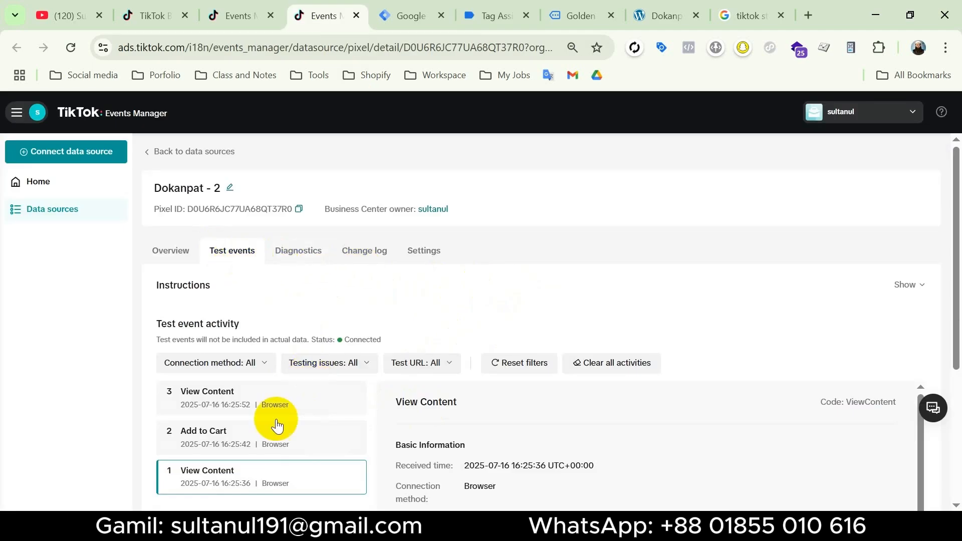
{"action": "left_click", "coordinate": [306, 440]}
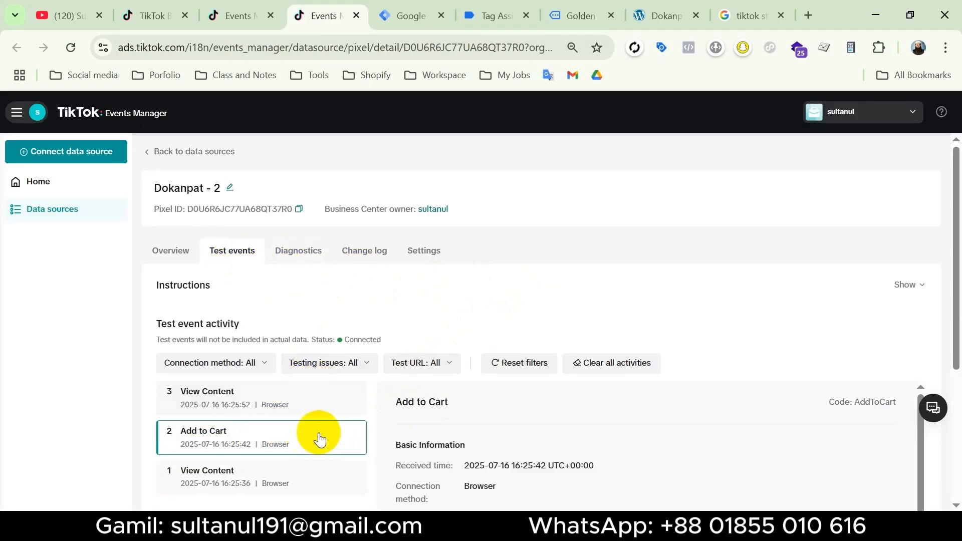
{"action": "scroll", "coordinate": [742, 361], "scroll_direction": "down", "scroll_amount": 4}
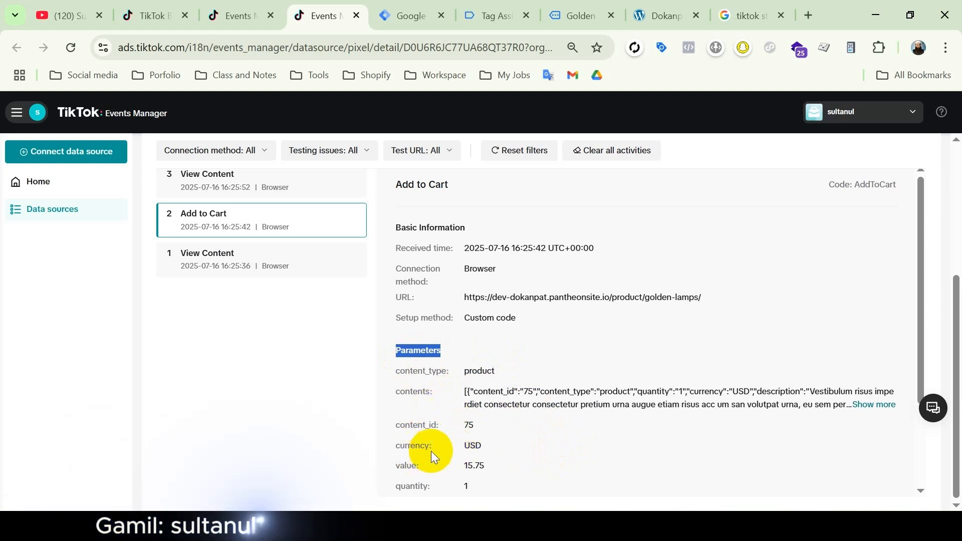
{"action": "scroll", "coordinate": [584, 447], "scroll_direction": "down", "scroll_amount": 3}
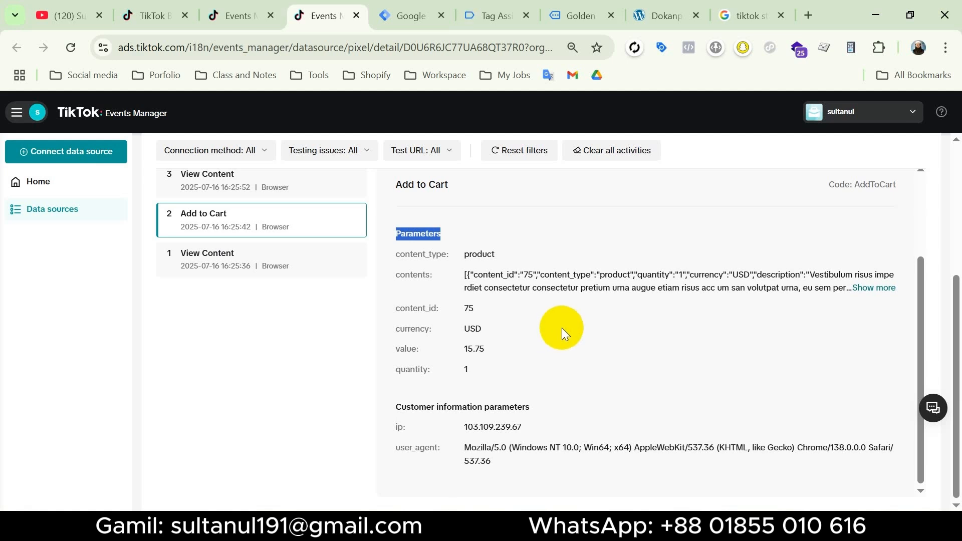
Start submitting the Google Tag Manager workspace changes and enter the version name "Tiktok add to cart setup".
{"action": "left_click", "coordinate": [403, 17]}
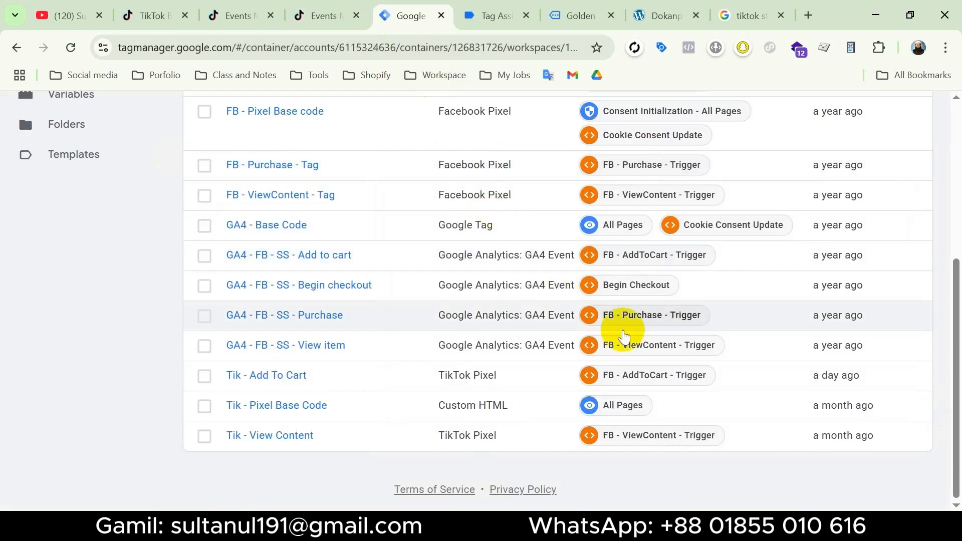
{"action": "scroll", "coordinate": [618, 322], "scroll_direction": "up", "scroll_amount": 5}
{"action": "left_click", "coordinate": [896, 156]}
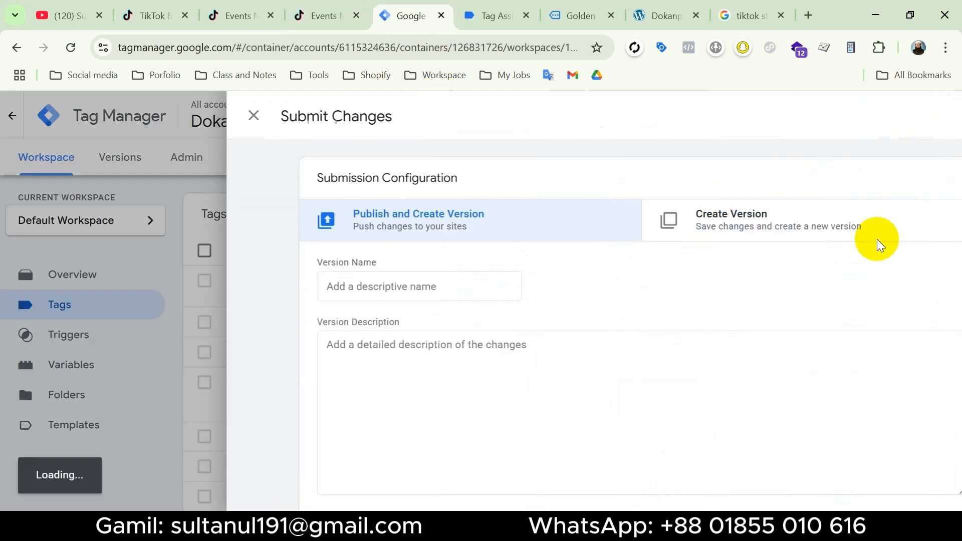
{"action": "left_click", "coordinate": [312, 281]}
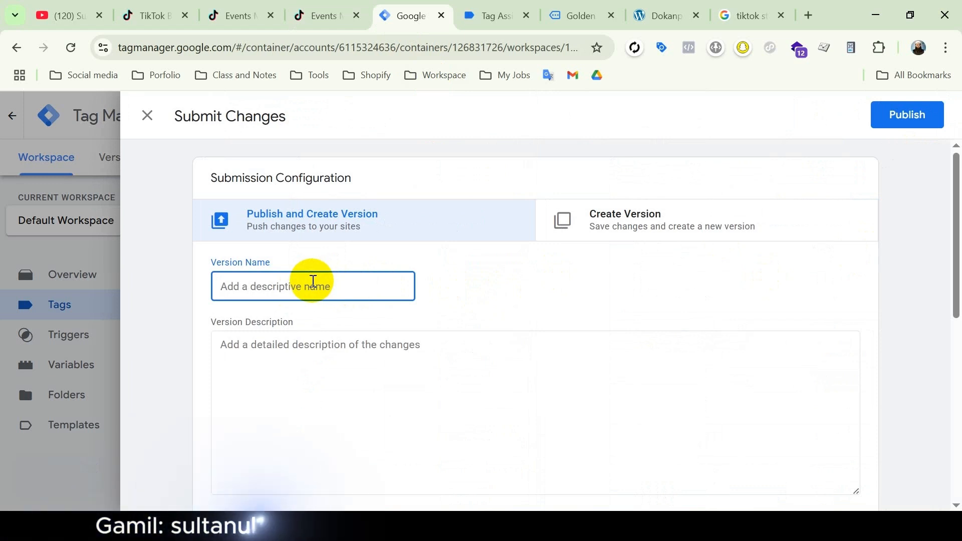
{"action": "type", "text": "Tiktok add to cart stetup"}
{"action": "key", "text": "ctrl+a"}
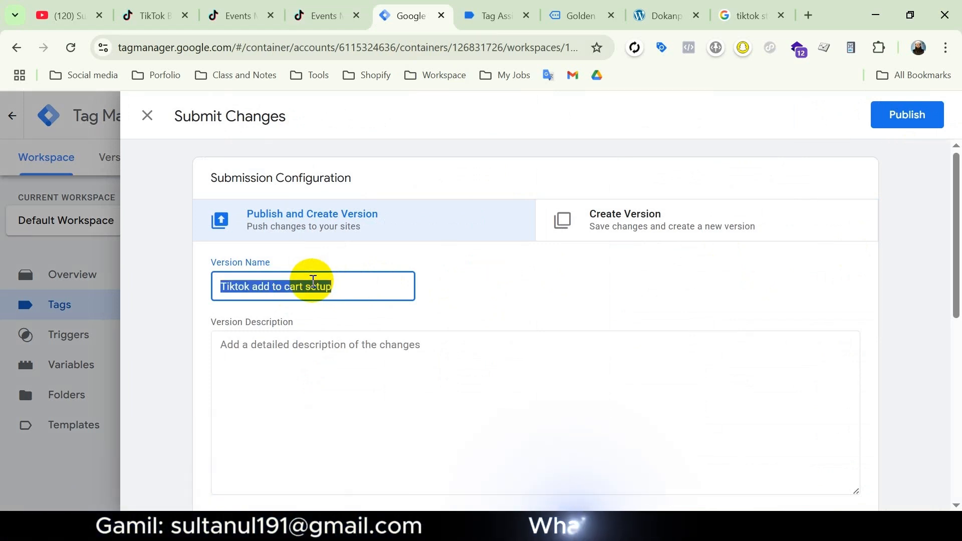